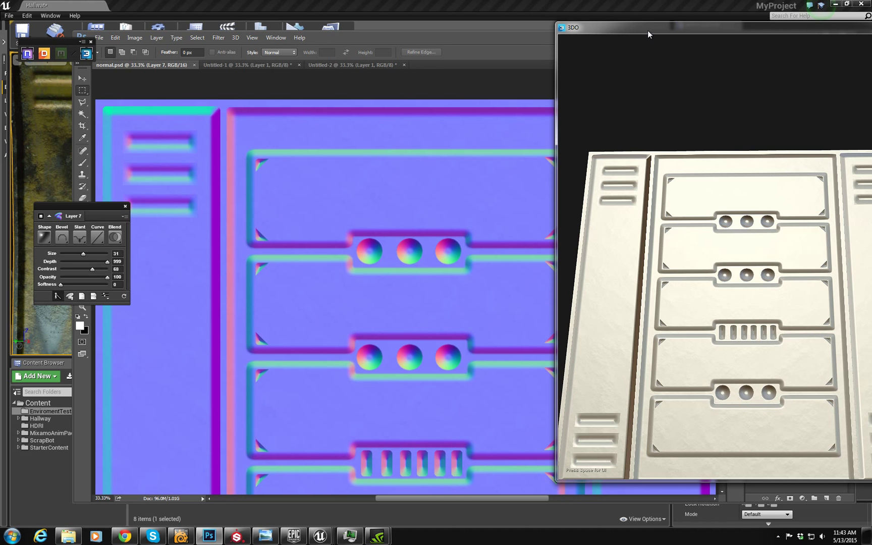
# Zoom and orbit the nDo 3DO preview to inspect the panel's recessed grooves, studs and vent slots
pyautogui.scroll(2, 693, 291)
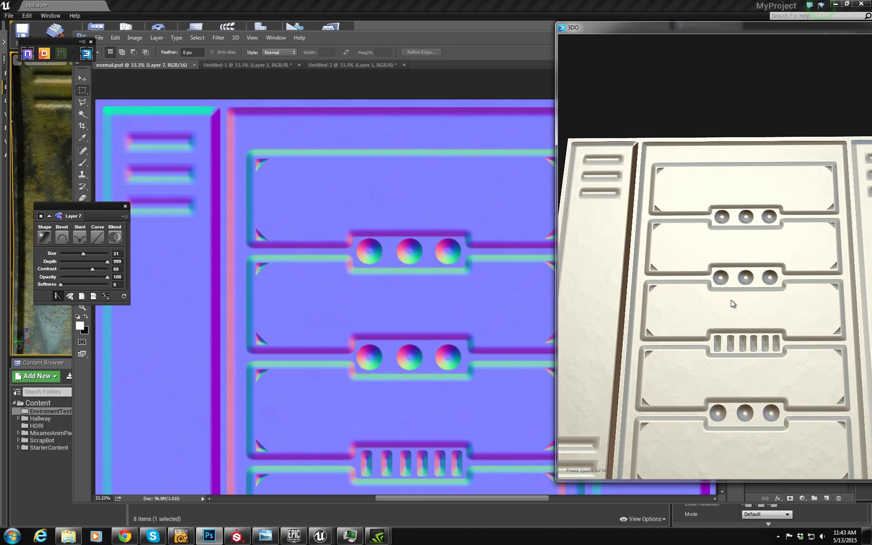
pyautogui.scroll(-2, 732, 302)
pyautogui.scroll(3, 719, 301)
pyautogui.scroll(-2, 719, 301)
pyautogui.scroll(2, 722, 297)
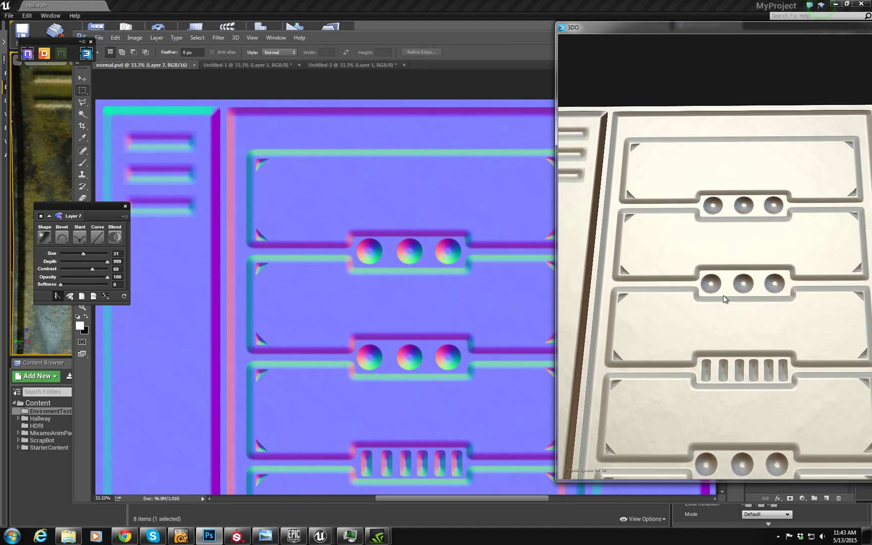
pyautogui.scroll(-1, 724, 296)
pyautogui.moveTo(724, 296); pyautogui.dragTo(634, 290)
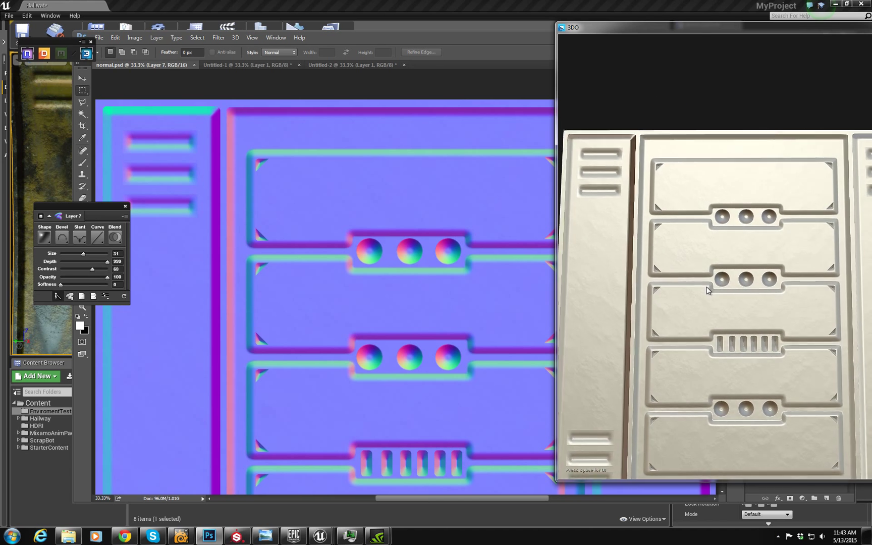
pyautogui.scroll(3, 632, 293)
pyautogui.moveTo(688, 274); pyautogui.dragTo(680, 281)
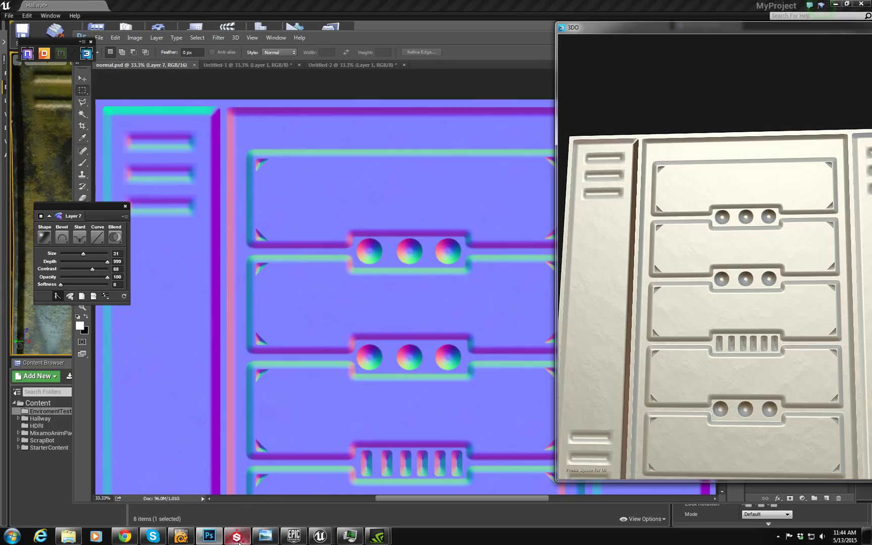
pyautogui.moveTo(238, 539)
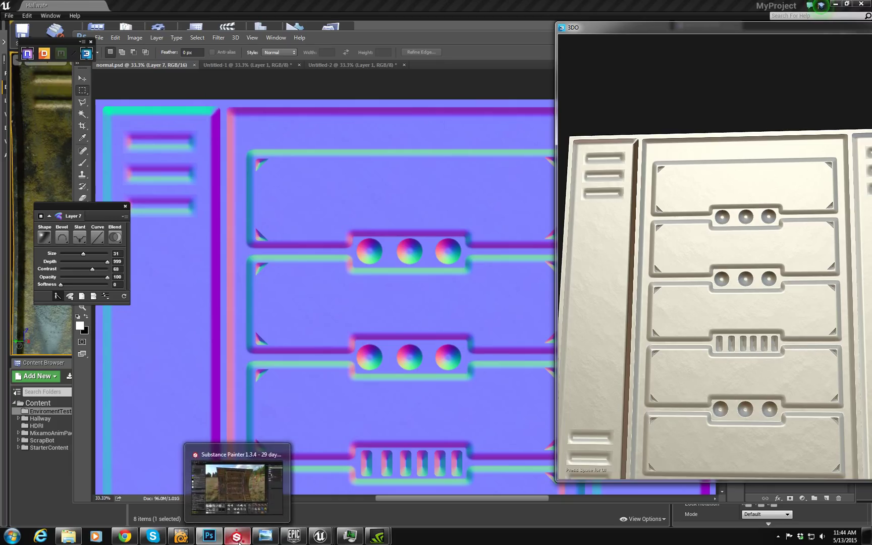
# Bring up the rusty, dust-covered panel project in Substance Painter, then return to Unreal Engine
pyautogui.click(250, 495)
pyautogui.moveTo(249, 495)
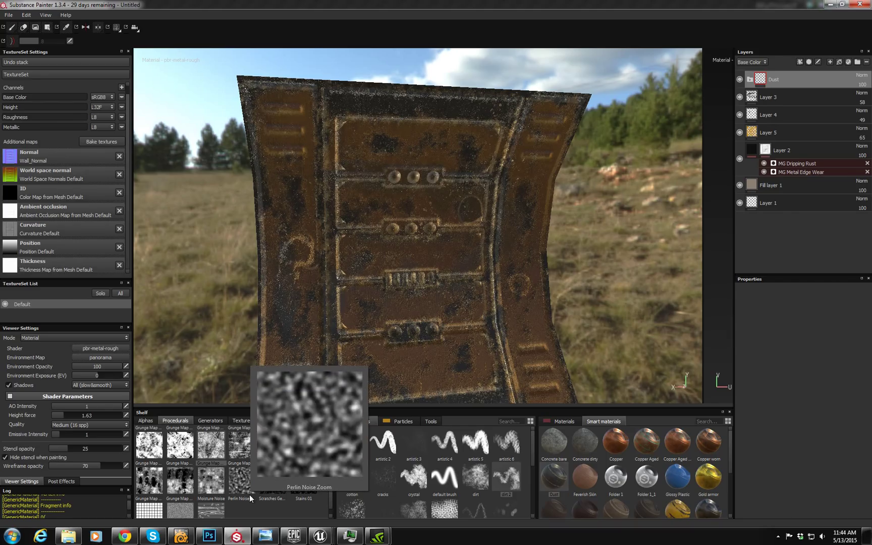
pyautogui.rightClick(425, 266)
pyautogui.click(458, 5)
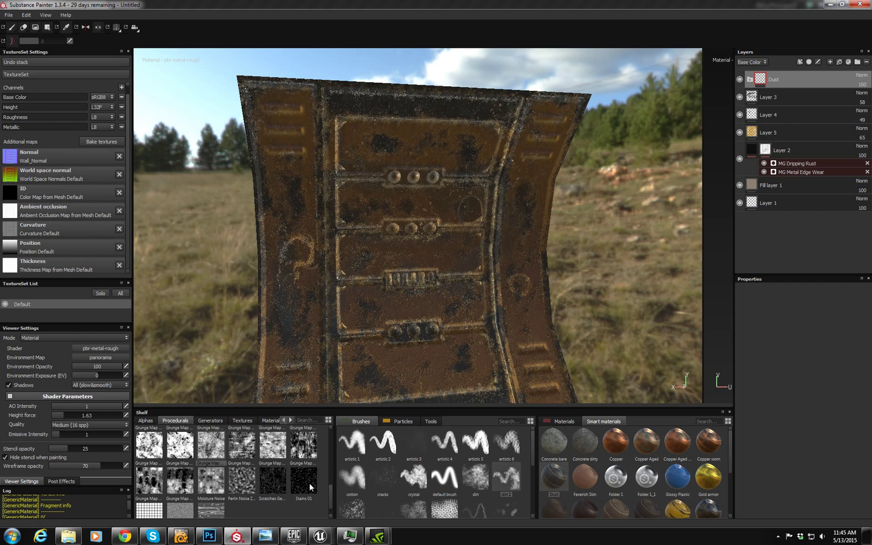
pyautogui.moveTo(319, 536)
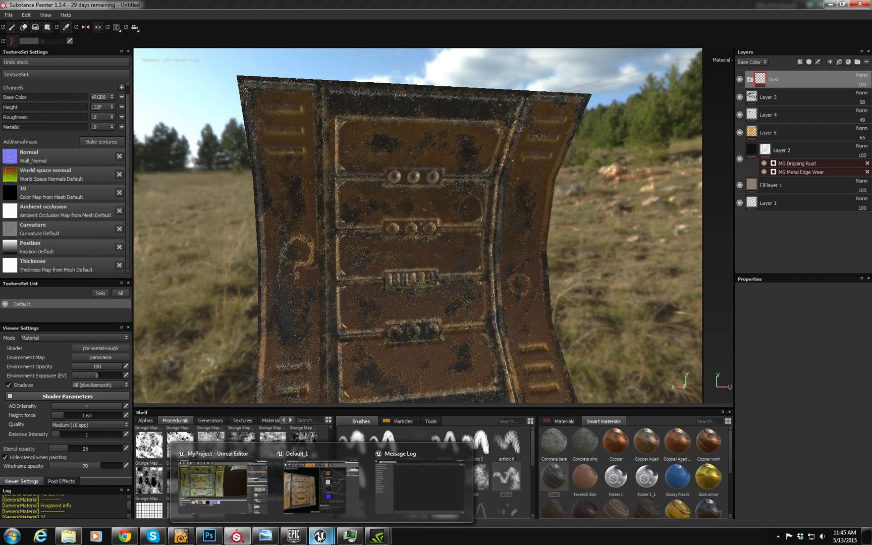
pyautogui.click(302, 486)
# Orbit the Default_1 preview to top-down and left angled views, and nudge two Texture Sample nodes
pyautogui.moveTo(577, 329); pyautogui.dragTo(560, 310)
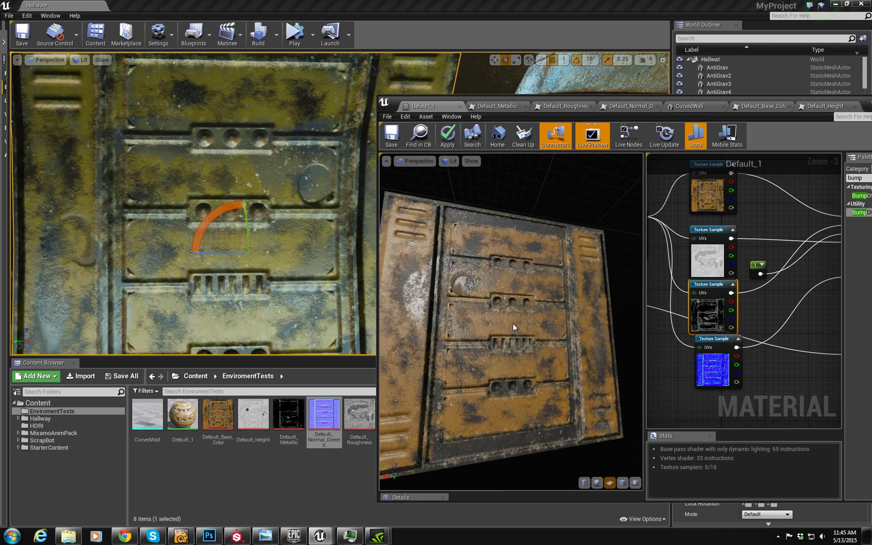
pyautogui.moveTo(513, 327); pyautogui.dragTo(535, 317)
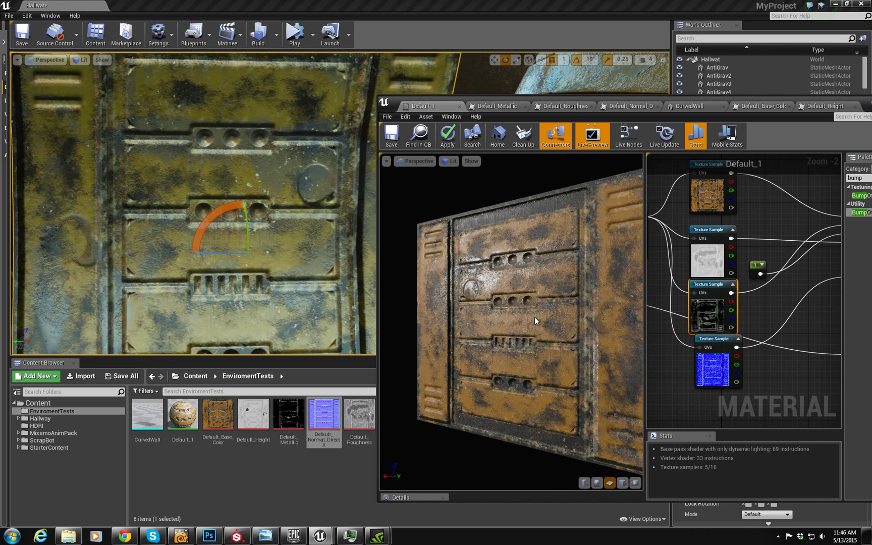
pyautogui.moveTo(508, 331); pyautogui.dragTo(461, 331)
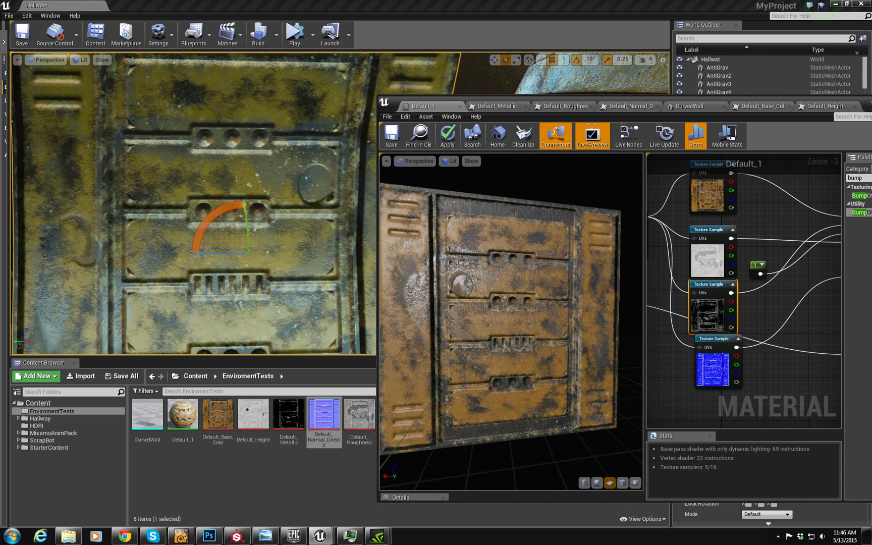
pyautogui.moveTo(509, 333); pyautogui.dragTo(510, 353)
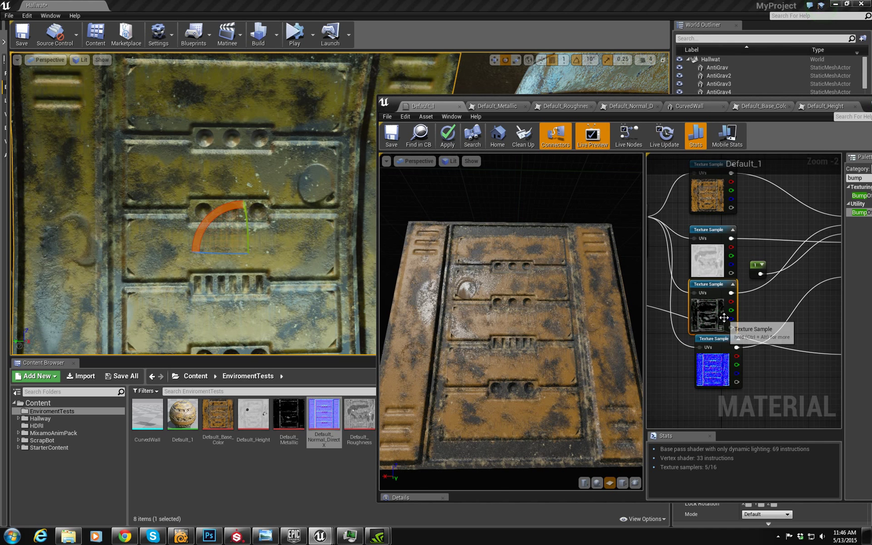
pyautogui.moveTo(715, 319); pyautogui.dragTo(716, 320)
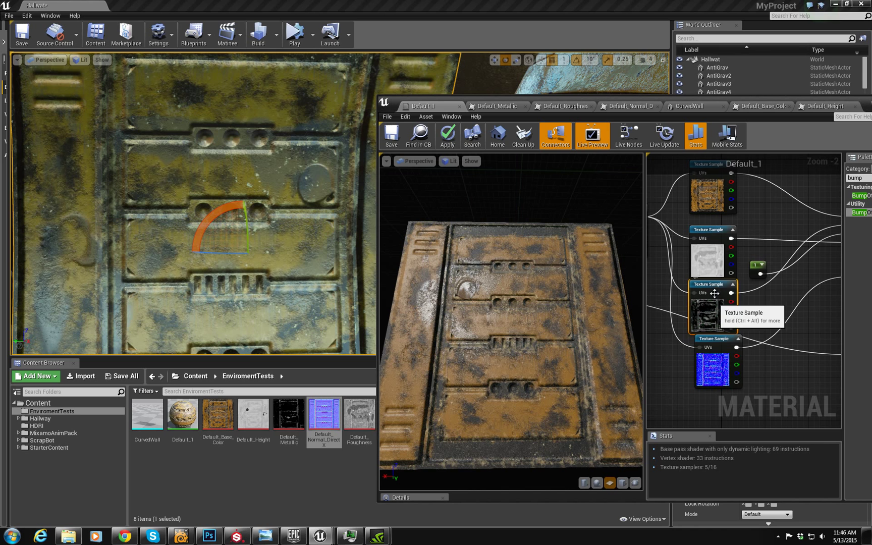
pyautogui.moveTo(715, 267); pyautogui.dragTo(714, 260)
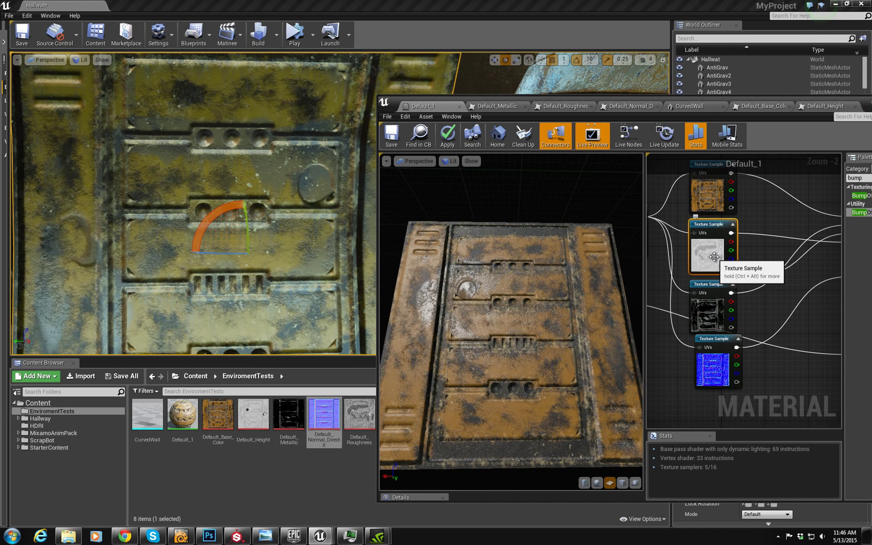
# Pan the graph and move the top two Texture Sample nodes together up and to the right
pyautogui.click(758, 268)
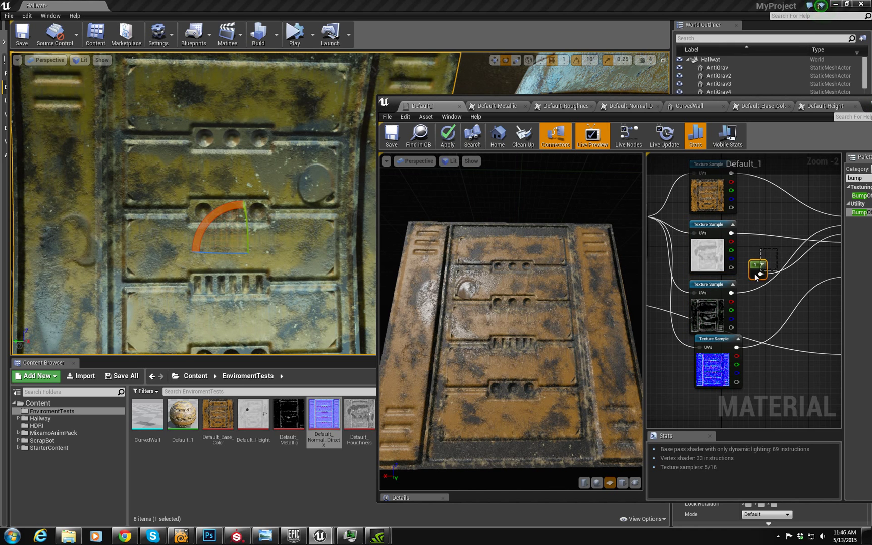
pyautogui.moveTo(758, 267); pyautogui.dragTo(772, 285, button='right')
pyautogui.click(733, 217)
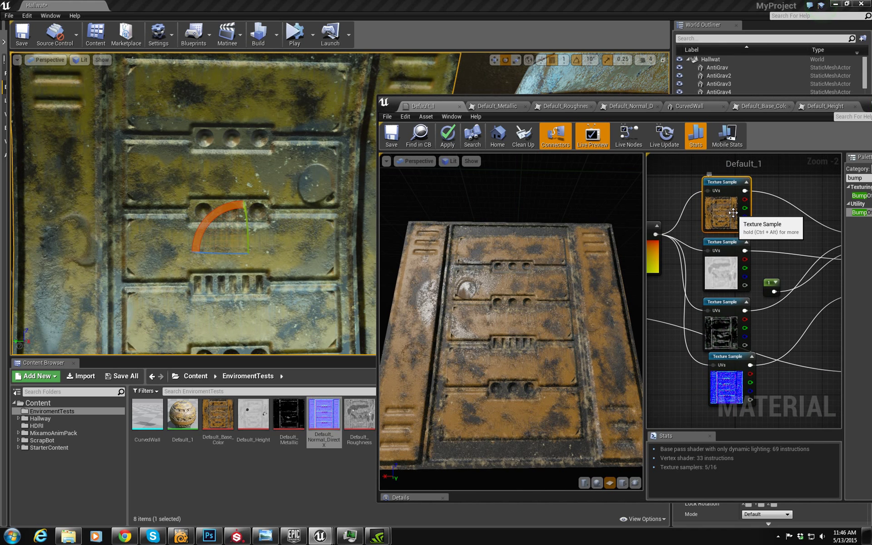
pyautogui.keyDown('ctrl'); pyautogui.click(742, 242); pyautogui.keyUp('ctrl')
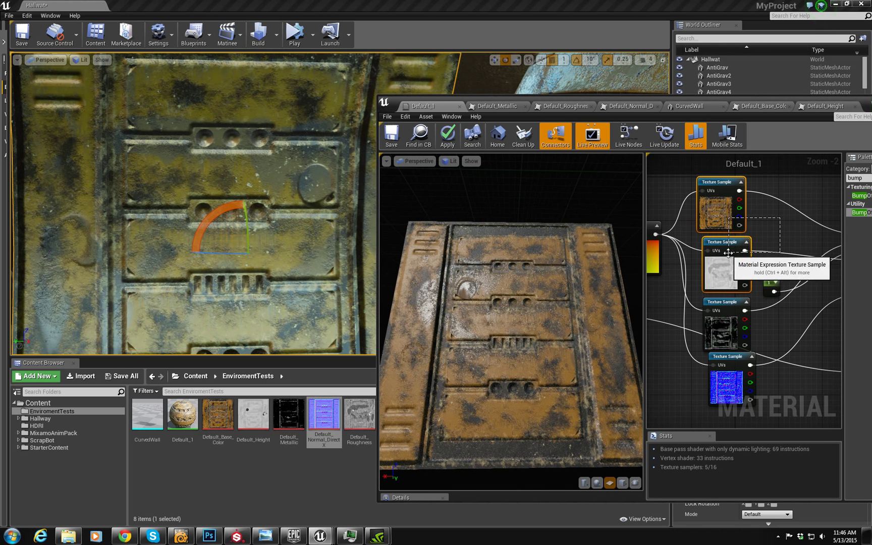
pyautogui.moveTo(750, 241); pyautogui.dragTo(714, 261)
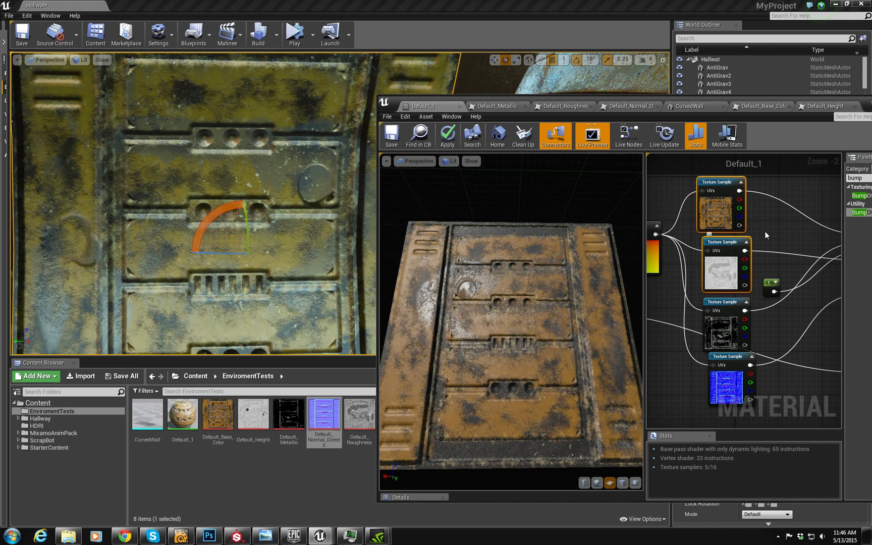
pyautogui.moveTo(787, 218); pyautogui.dragTo(772, 234)
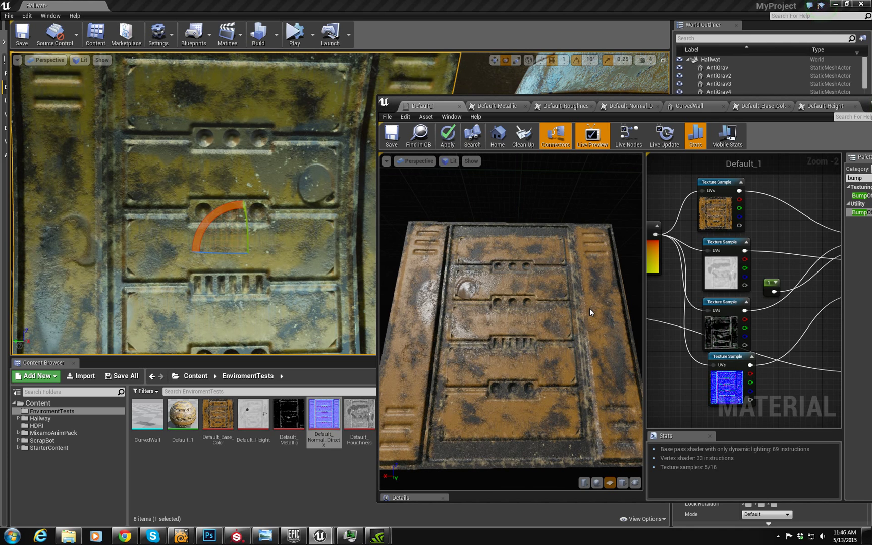
# Orbit the material preview and the level camera to view the rusty panel on the CurvedWall
pyautogui.moveTo(502, 293)
pyautogui.mouseDown()
pyautogui.moveTo(548, 283)
pyautogui.moveTo(499, 287)
pyautogui.mouseUp()
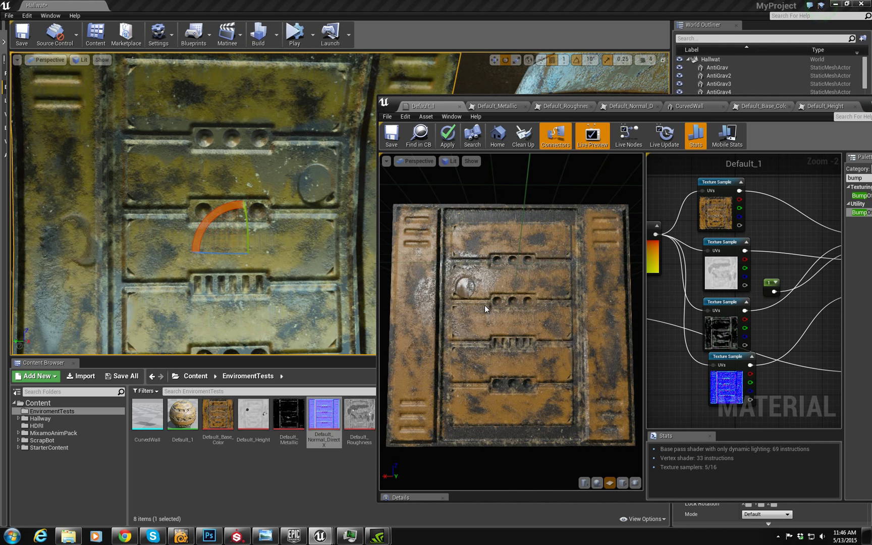
pyautogui.moveTo(455, 261); pyautogui.dragTo(515, 391)
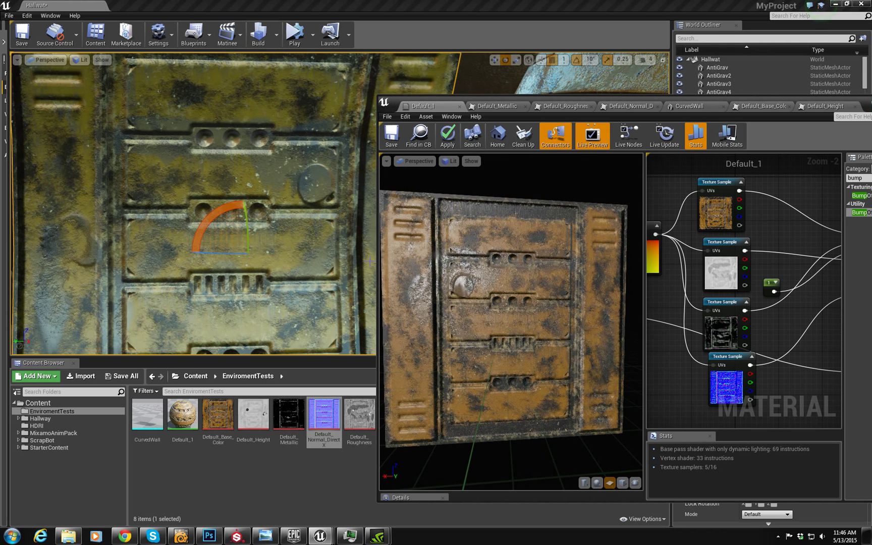
pyautogui.moveTo(318, 296); pyautogui.dragTo(348, 252, button='right')
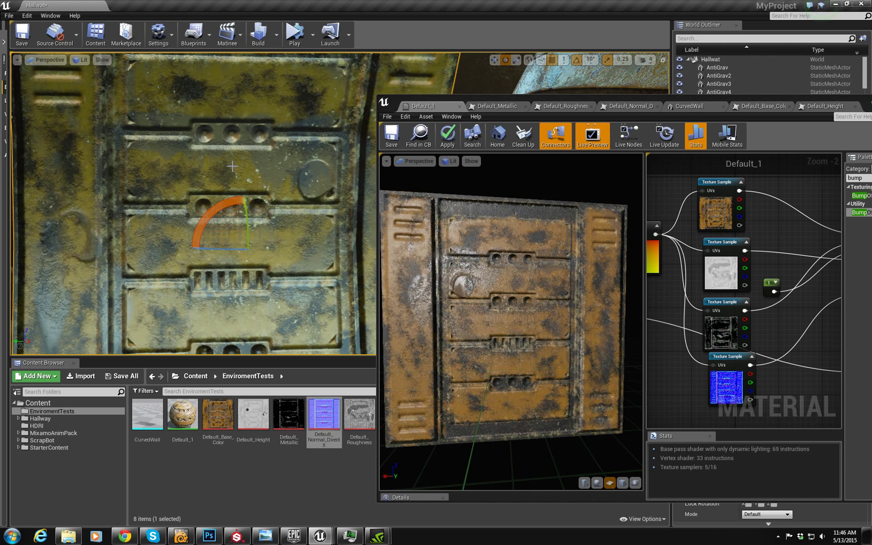
pyautogui.moveTo(294, 187); pyautogui.dragTo(208, 238, button='right')
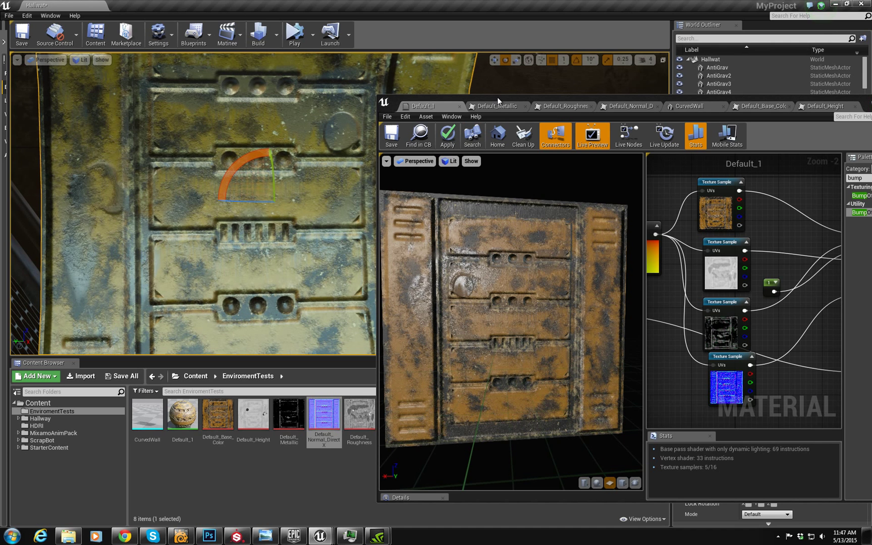
pyautogui.moveTo(497, 97); pyautogui.dragTo(760, 163)
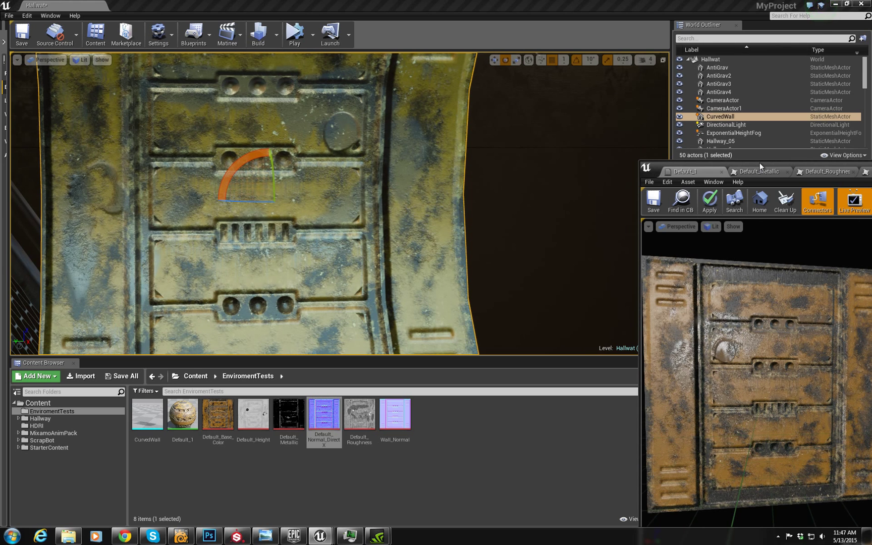
# Drag the material editor window back up-left so it sits fully on screen beside the level view
pyautogui.moveTo(759, 163)
pyautogui.mouseDown()
pyautogui.moveTo(595, 124)
pyautogui.moveTo(607, 91)
pyautogui.moveTo(600, 86)
pyautogui.mouseUp()
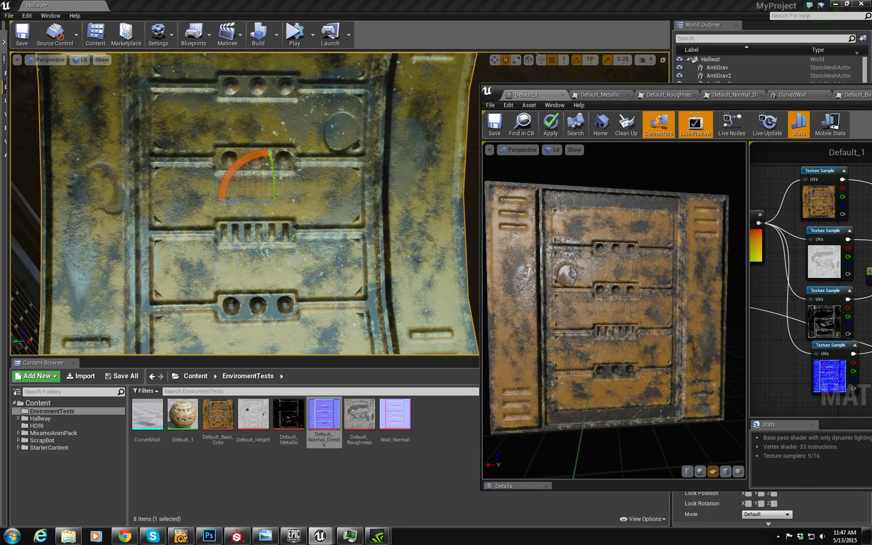
pyautogui.scroll(8, 605, 294)
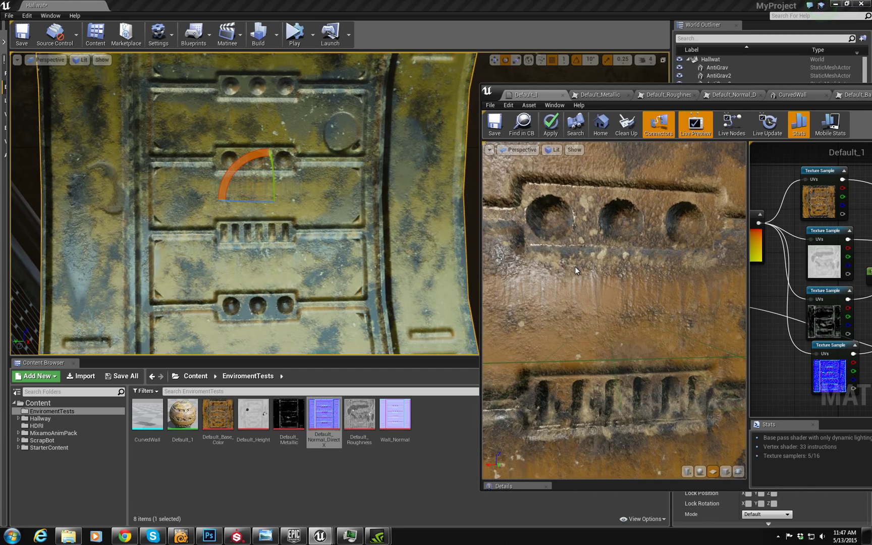
pyautogui.scroll(-6, 574, 267)
pyautogui.scroll(5, 556, 278)
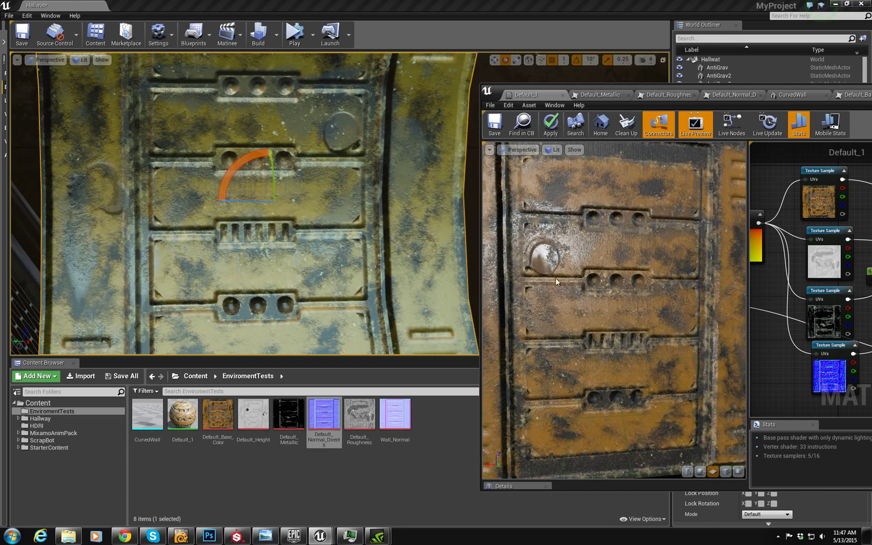
pyautogui.moveTo(556, 278); pyautogui.dragTo(565, 308)
pyautogui.moveTo(566, 308); pyautogui.dragTo(565, 262, button='right')
pyautogui.moveTo(565, 262); pyautogui.dragTo(501, 342)
pyautogui.moveTo(579, 328); pyautogui.dragTo(666, 327)
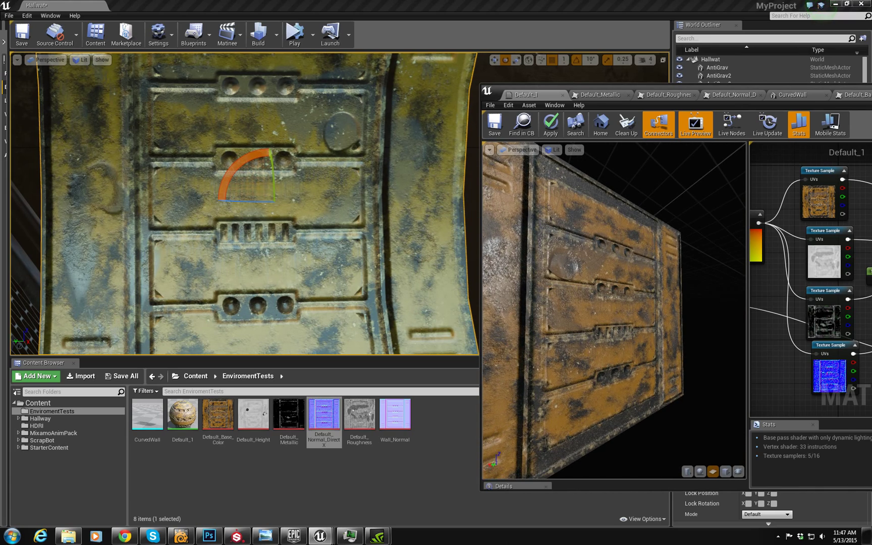
pyautogui.moveTo(666, 327); pyautogui.dragTo(580, 328)
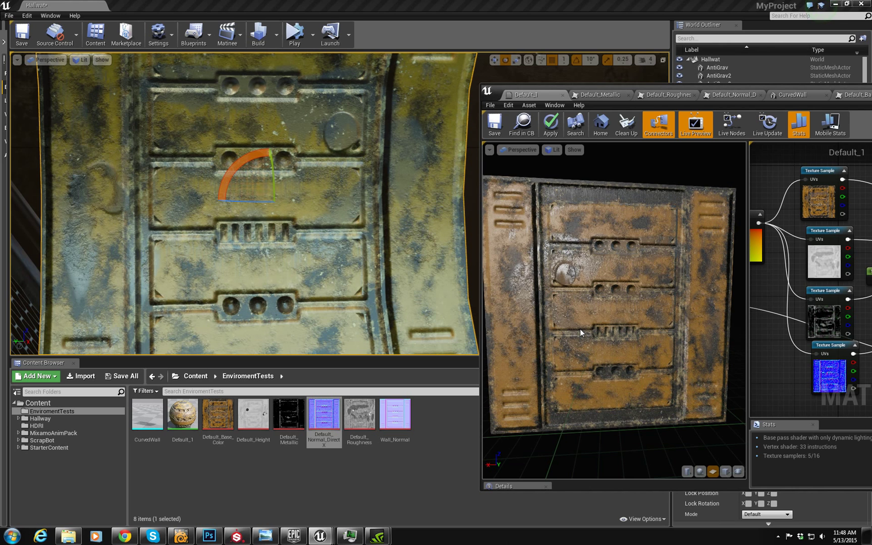